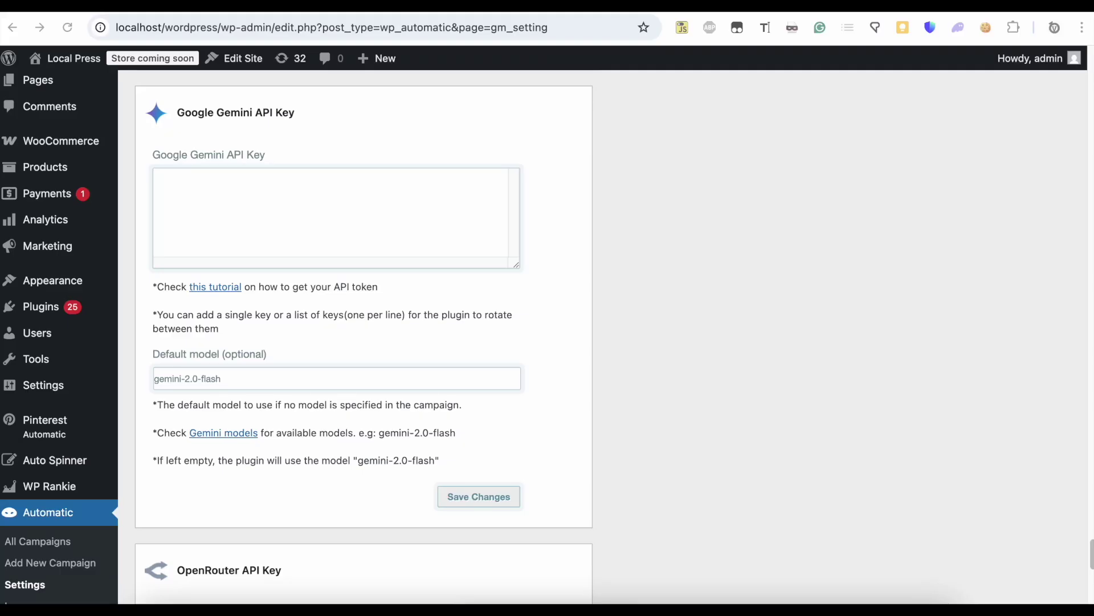
Leave the empty Gemini API Key setting and open a new browser tab
{"action": "key", "text": "ctrl+t"}
{"action": "type", "text": "google console"}
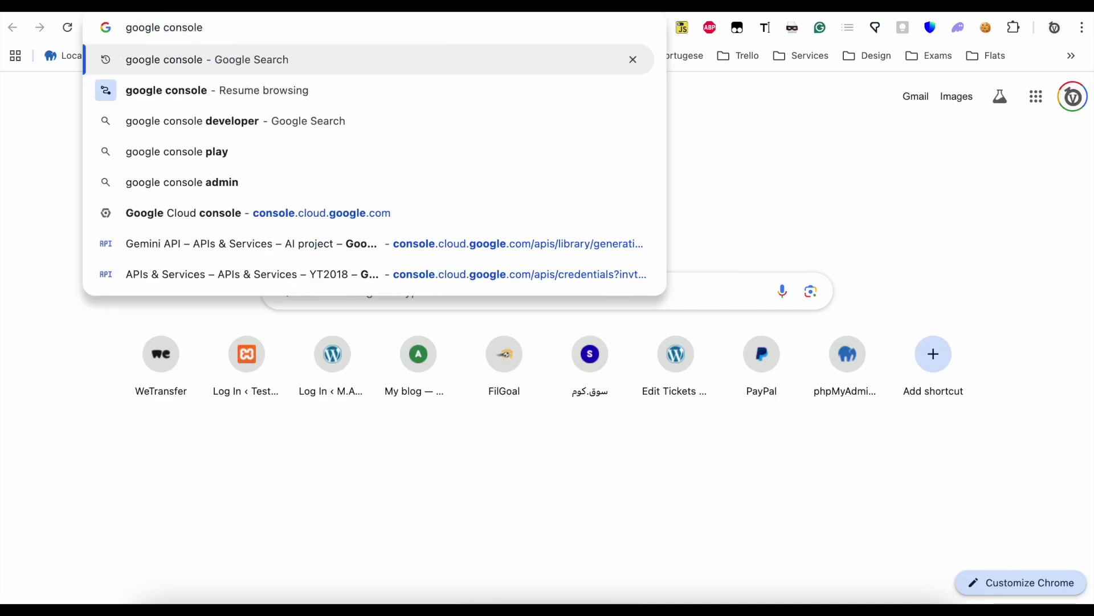
Search for 'google cloud console' and go to the console's Welcome page
{"action": "key", "text": "BackSpace"}
{"action": "key", "text": "BackSpace"}
{"action": "key", "text": "BackSpace"}
{"action": "key", "text": "BackSpace"}
{"action": "key", "text": "BackSpace"}
{"action": "key", "text": "BackSpace"}
{"action": "type", "text": "lou"}
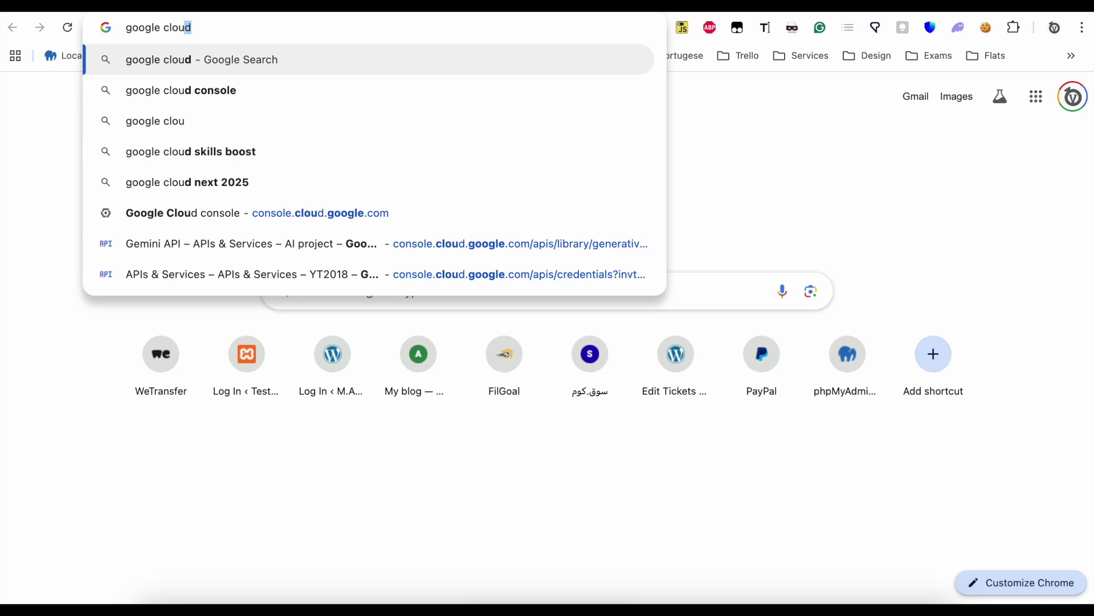
{"action": "type", "text": "d console"}
{"action": "key", "text": "Return"}
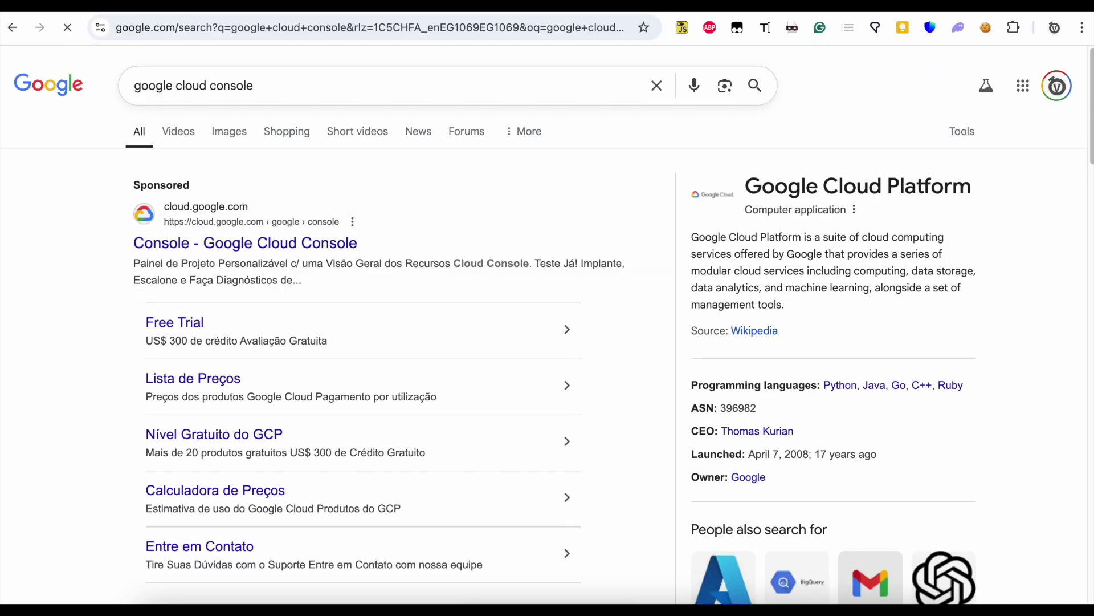
{"action": "left_click", "coordinate": [225, 248]}
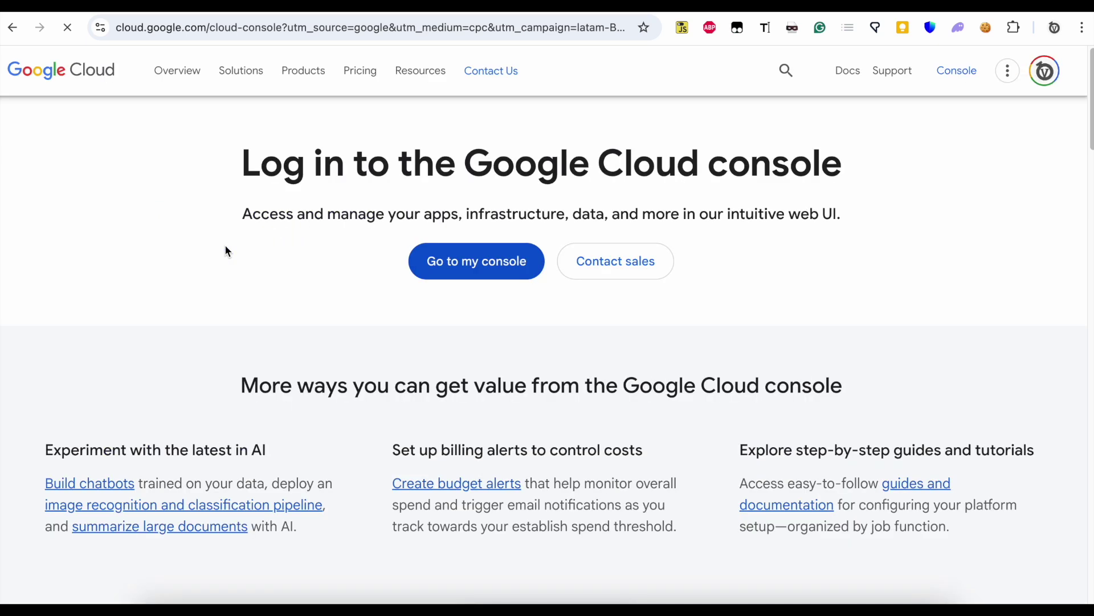
{"action": "left_click", "coordinate": [465, 267]}
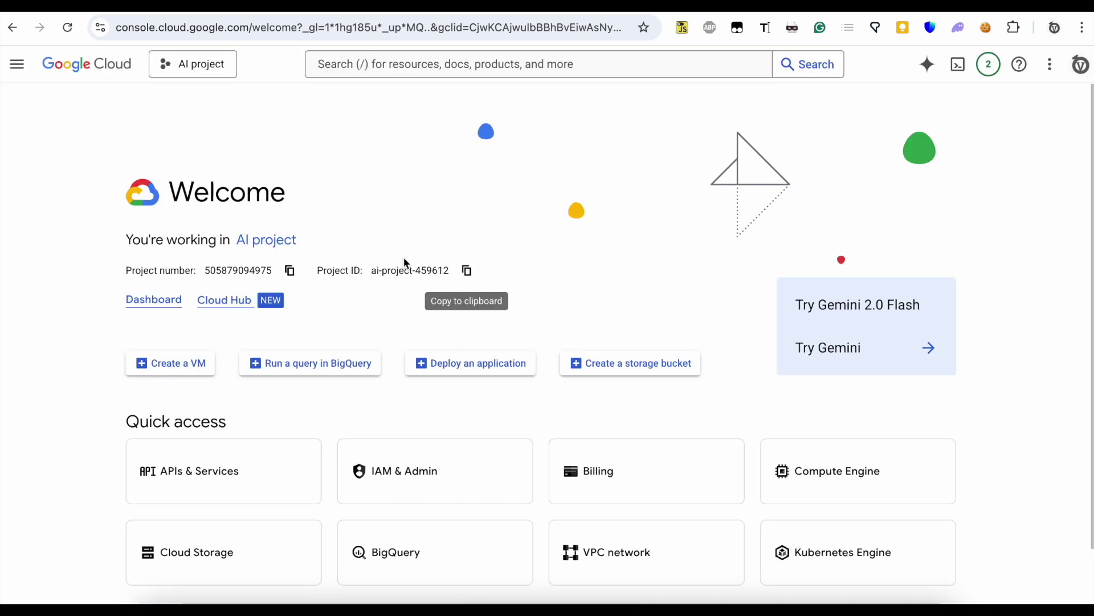
Create a new project named 'My AI project' from the project picker
{"action": "left_click", "coordinate": [201, 64]}
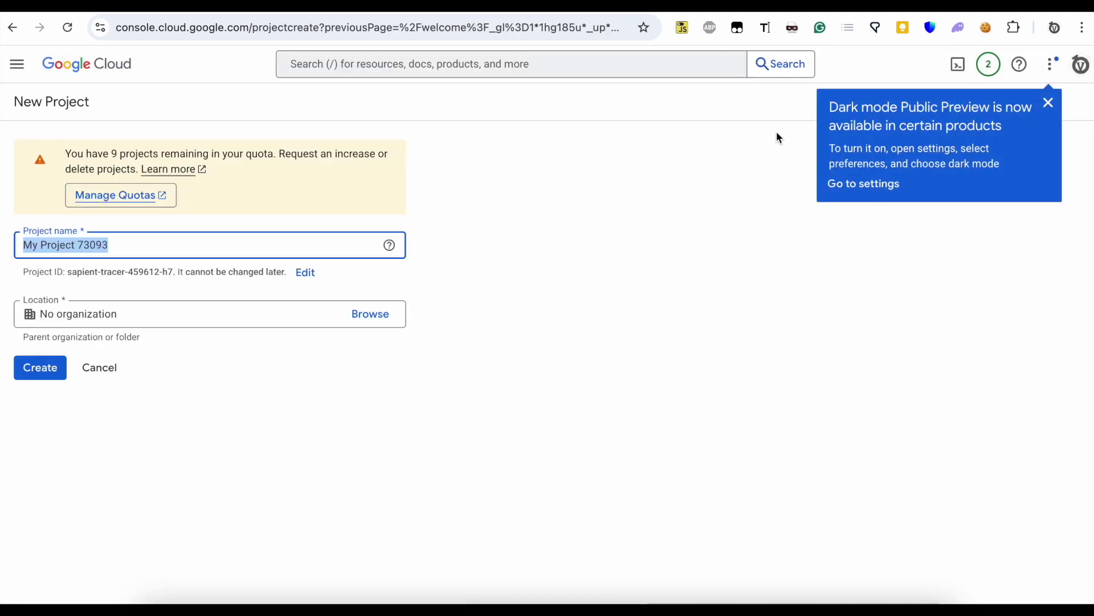
{"action": "type", "text": "My"}
{"action": "type", "text": "I projec"}
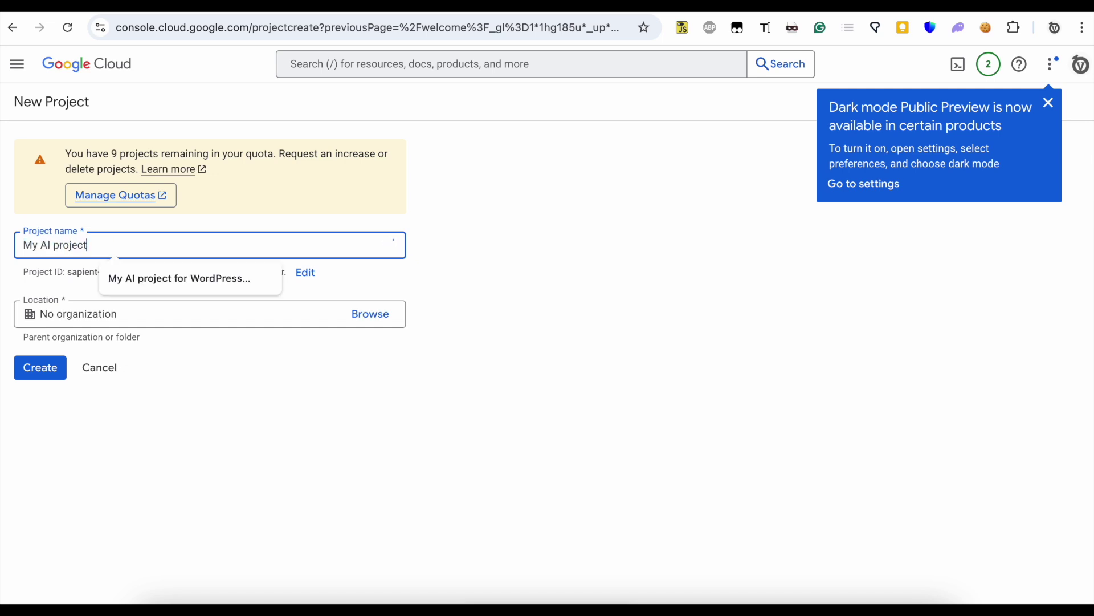
{"action": "left_click", "coordinate": [57, 367]}
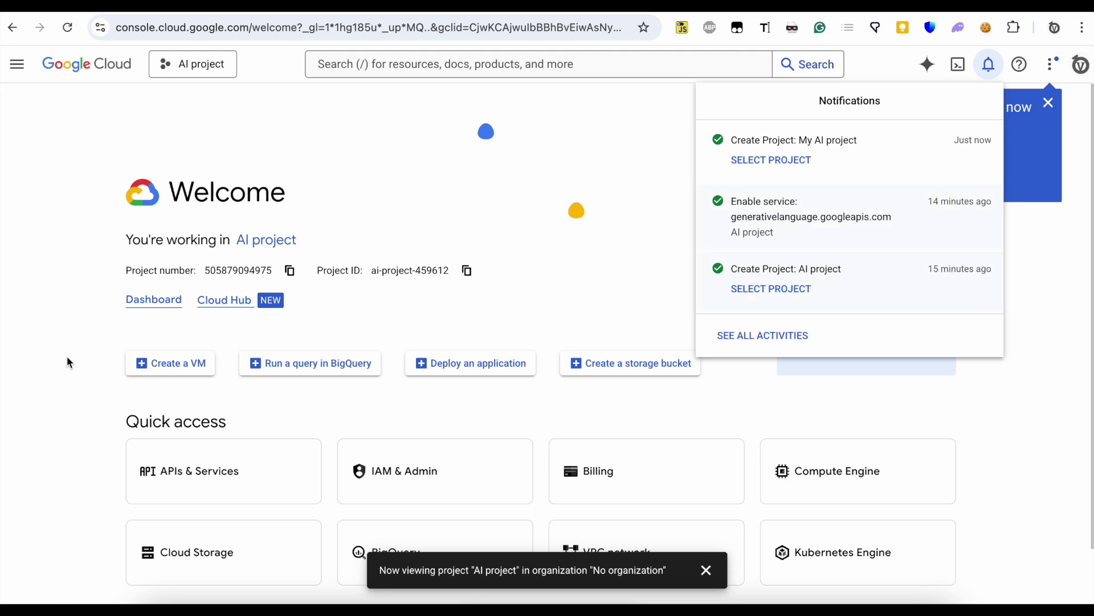
Select My AI project and go to the APIs & Services API Library
{"action": "left_click", "coordinate": [782, 161]}
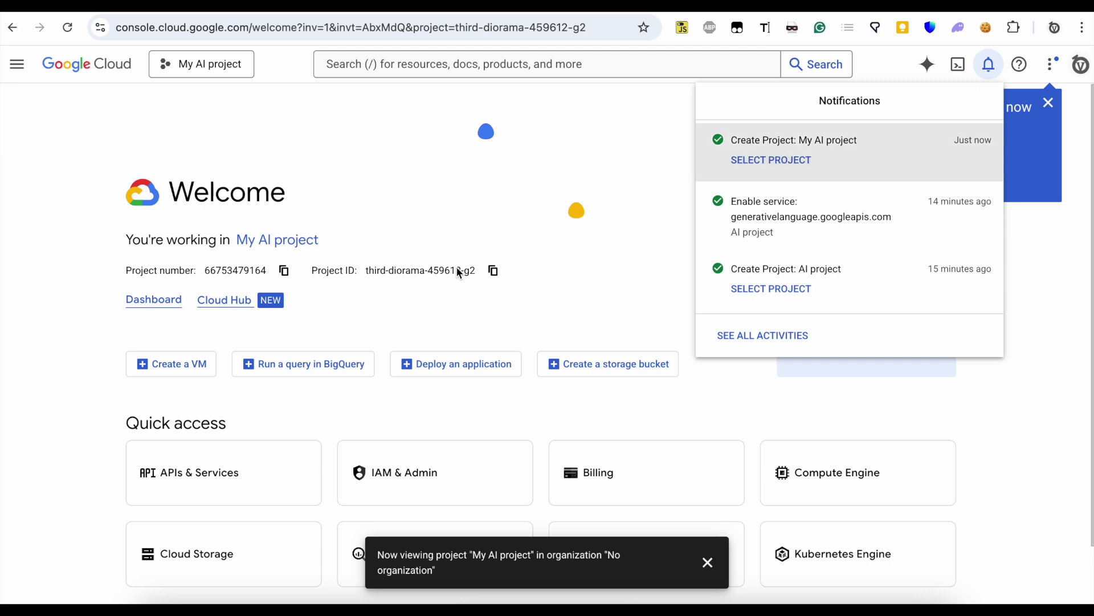
{"action": "left_click", "coordinate": [217, 476]}
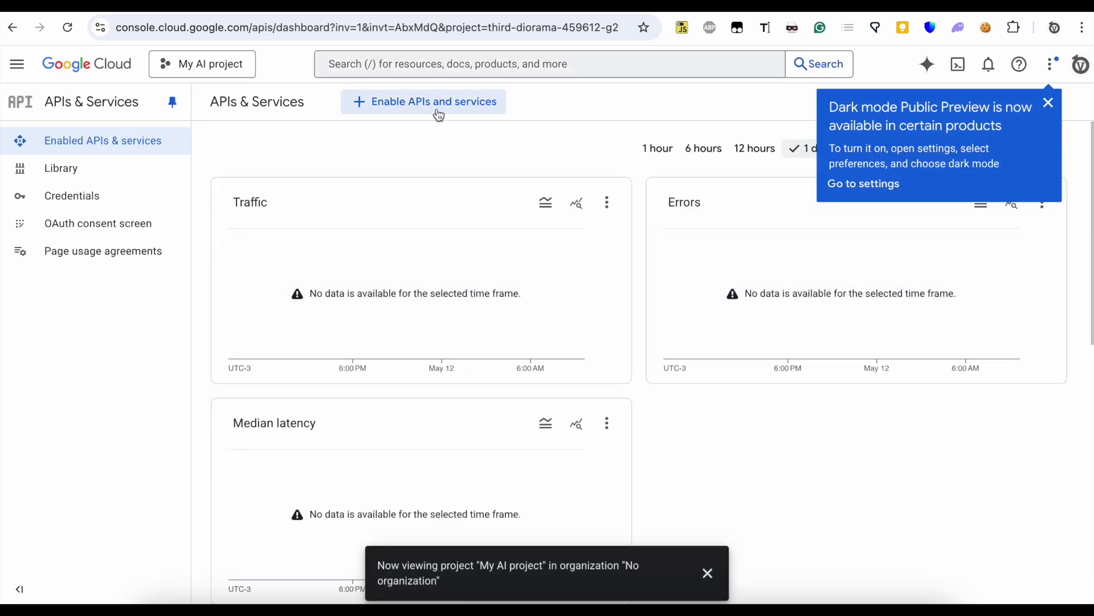
{"action": "left_click", "coordinate": [439, 112]}
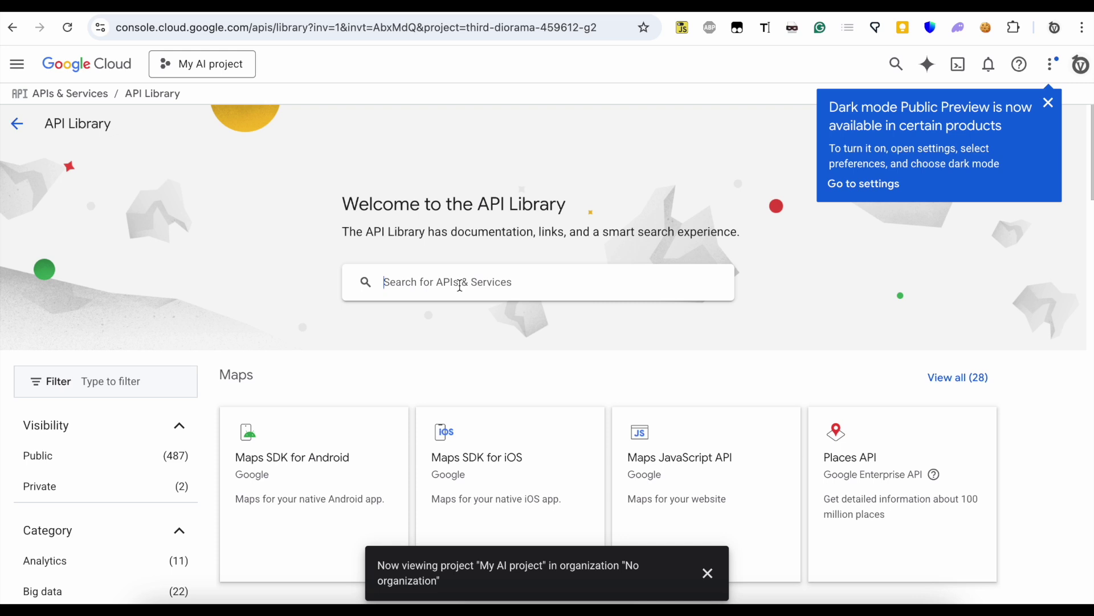
Search the API Library for 'gemini api' and view the Gemini API details page
{"action": "left_click", "coordinate": [459, 287]}
{"action": "type", "text": "Gemini"}
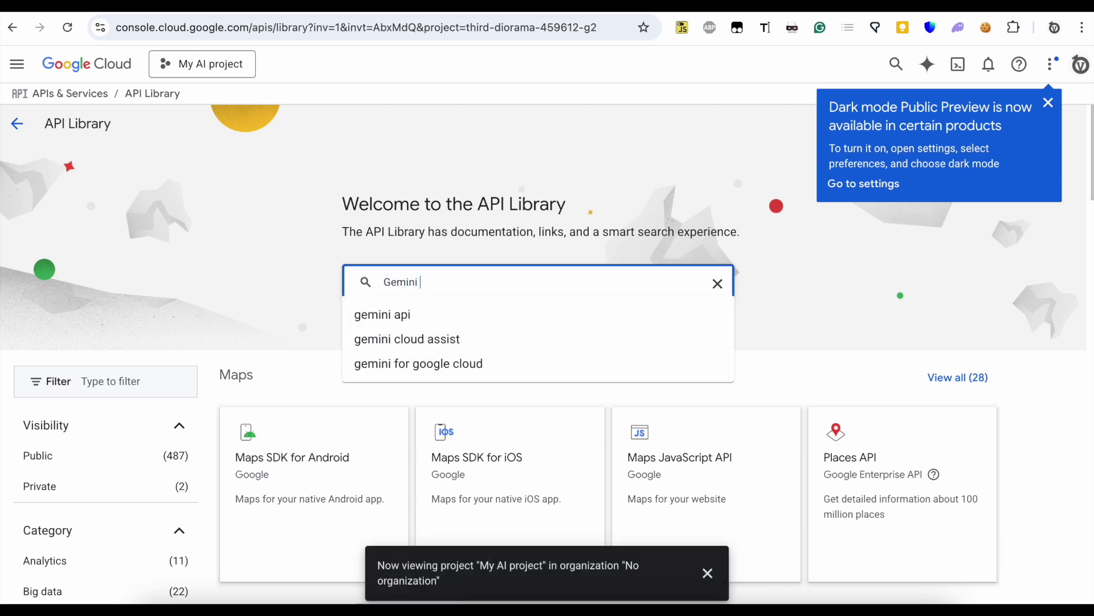
{"action": "left_click", "coordinate": [392, 318]}
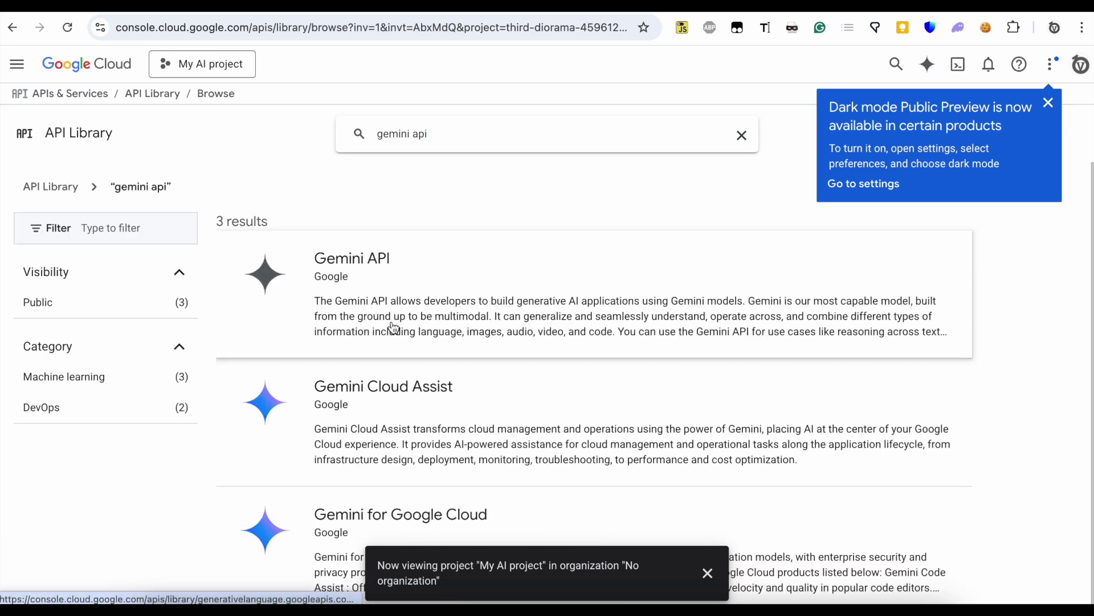
{"action": "left_click", "coordinate": [367, 267]}
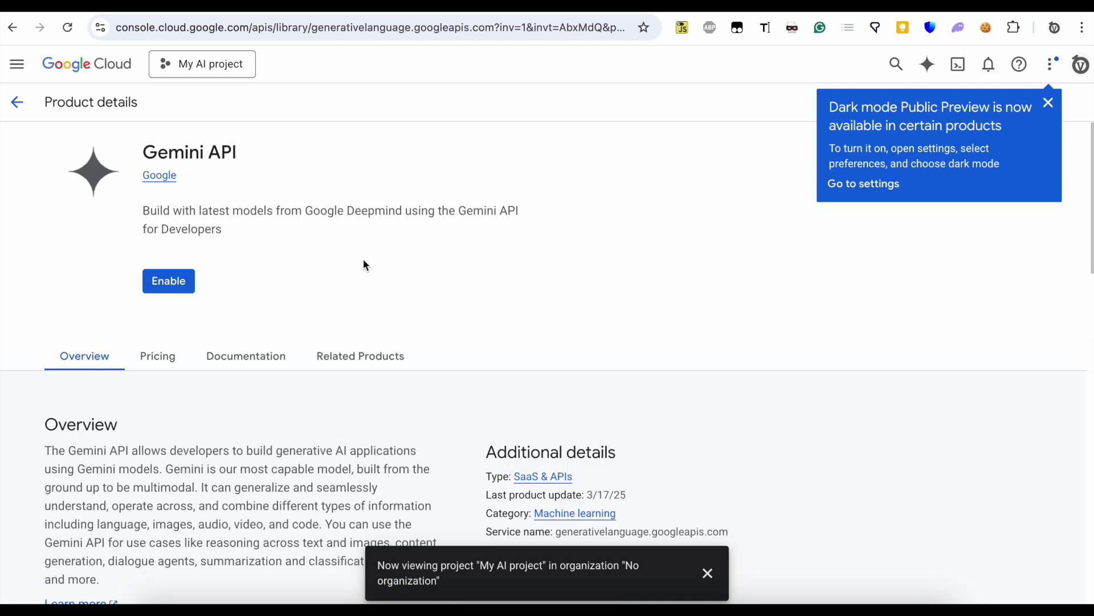
Enable the Gemini API (Generative Language API) for My AI project
{"action": "left_click", "coordinate": [176, 279]}
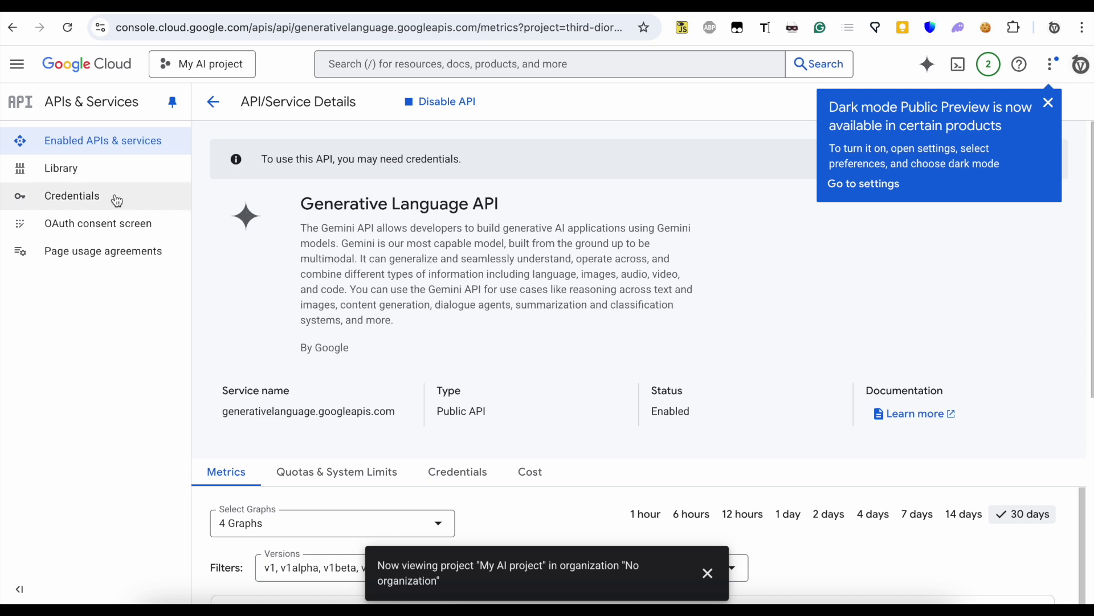
Create an API key under Credentials, copy it, and return to the WordPress tab
{"action": "left_click", "coordinate": [96, 197]}
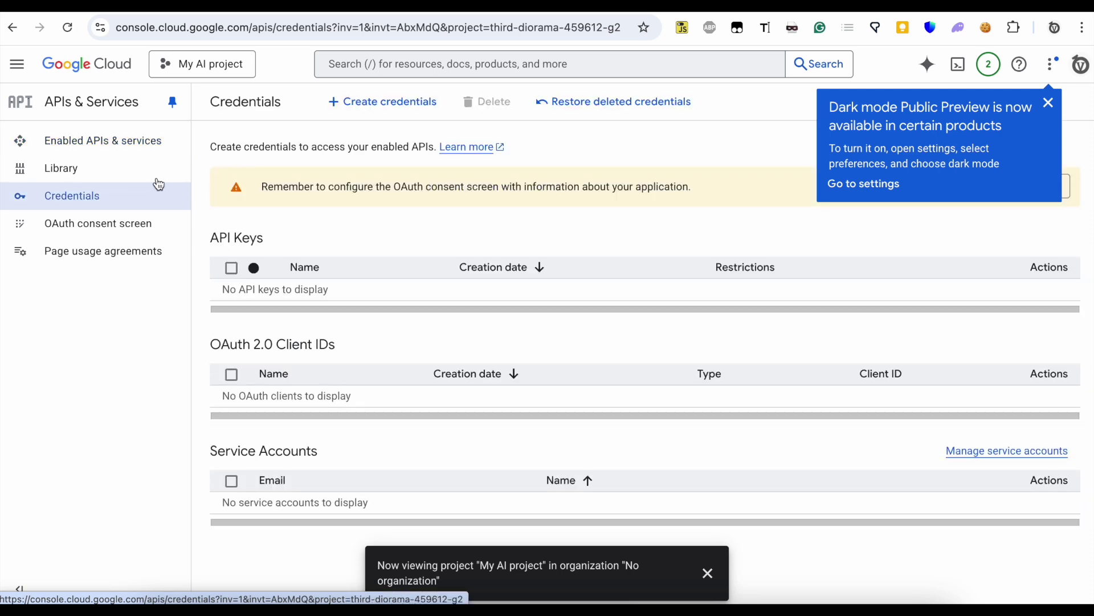
{"action": "left_click", "coordinate": [385, 104]}
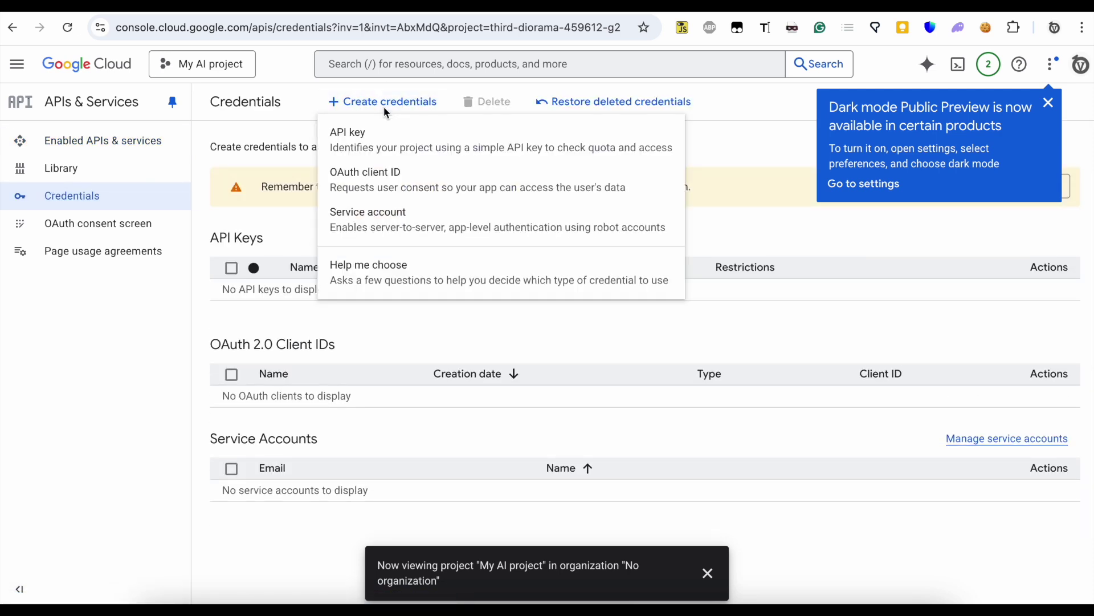
{"action": "left_click", "coordinate": [383, 141]}
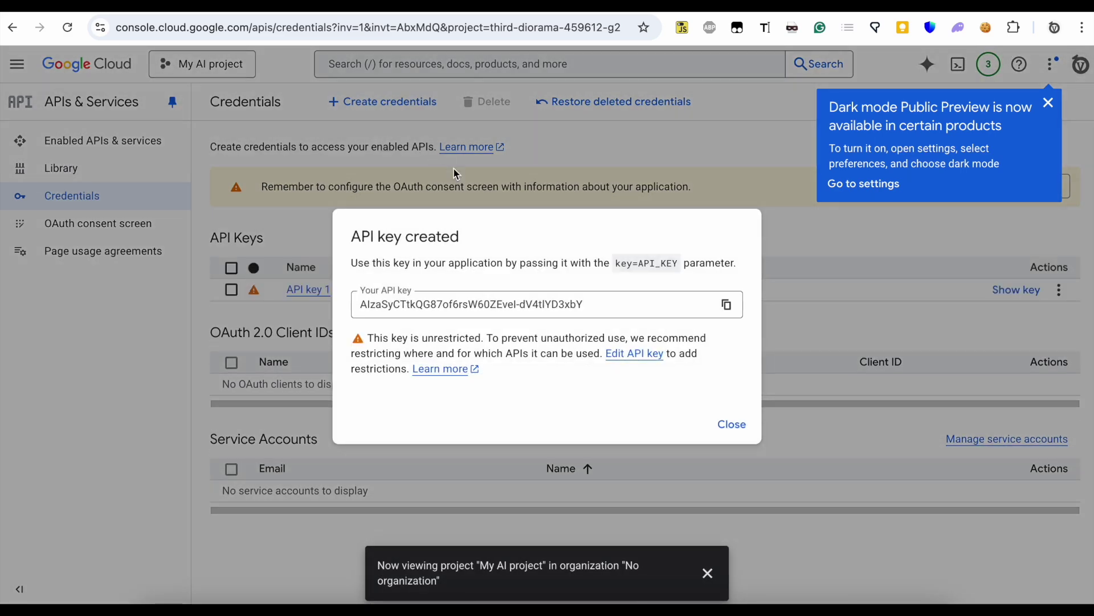
{"action": "left_click", "coordinate": [725, 305]}
{"action": "key", "text": "ctrl+Tab"}
Paste the copied API key into the Google Gemini API Key textarea
{"action": "left_click", "coordinate": [229, 196]}
{"action": "right_click", "coordinate": [232, 203]}
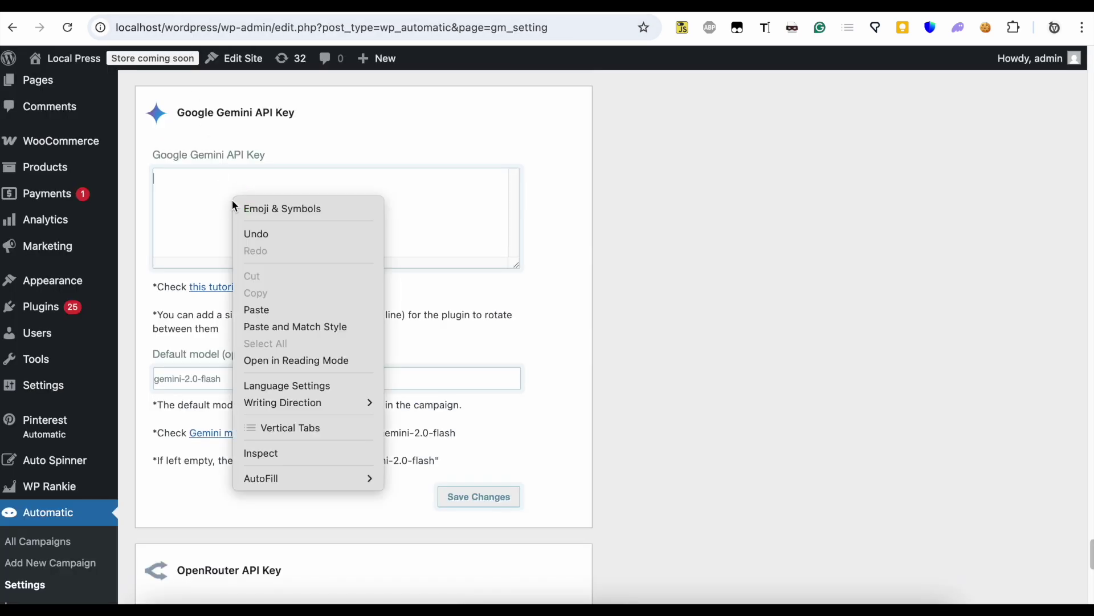
{"action": "left_click", "coordinate": [256, 309]}
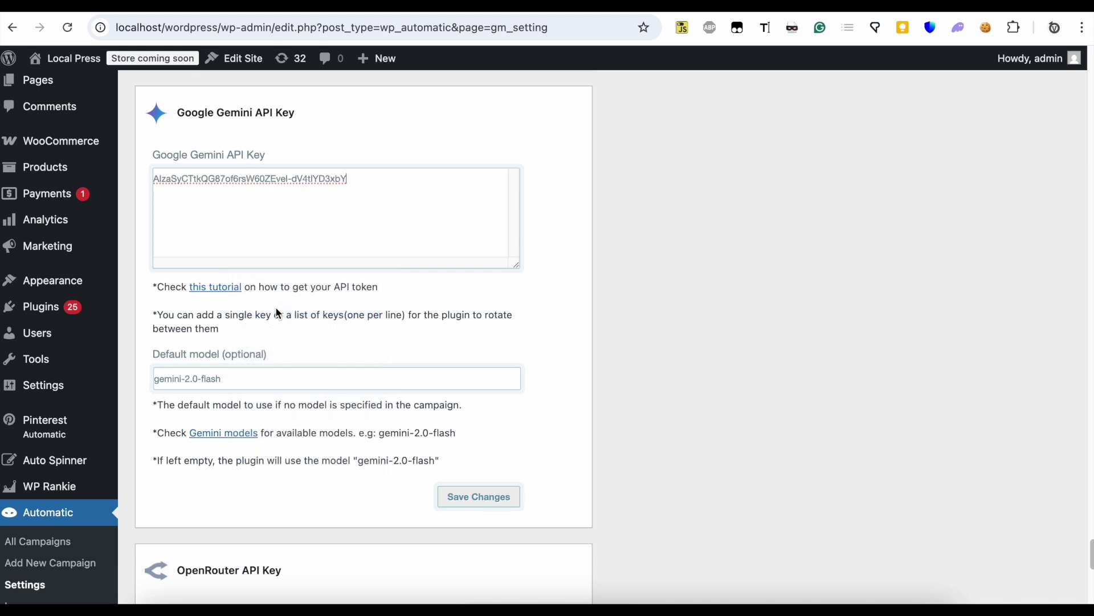